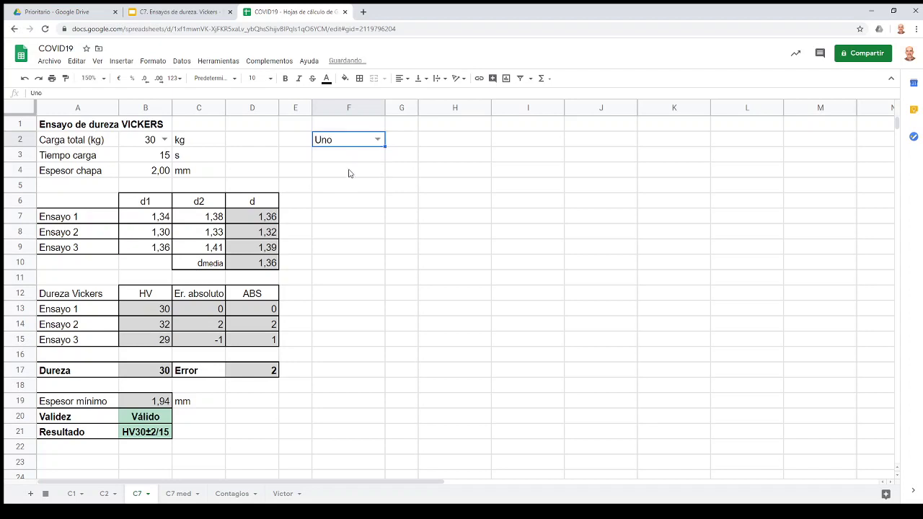
# Step: Clear the contents of cell F2 and remove the dropdown data validation from it
pyautogui.click(348, 182)
pyautogui.click(351, 143)
pyautogui.press('Delete')
pyautogui.click(347, 159)
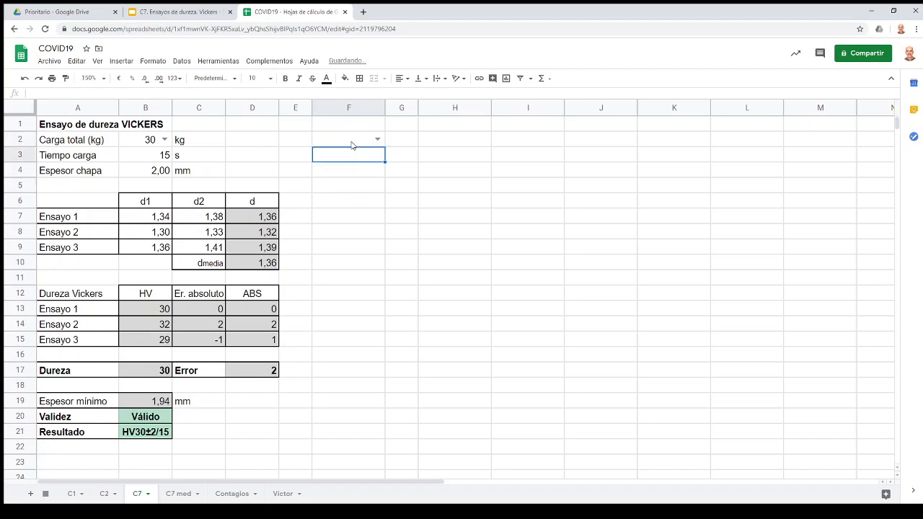
pyautogui.click(352, 143)
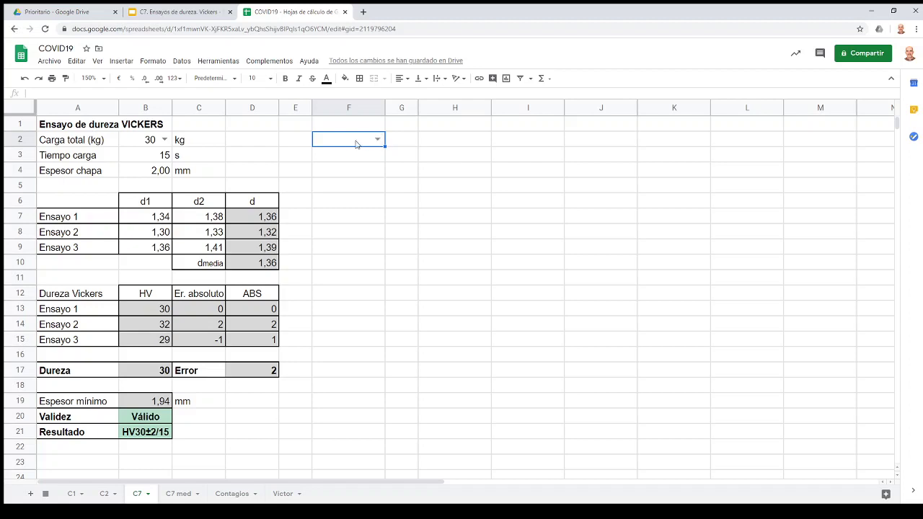
pyautogui.click(182, 61)
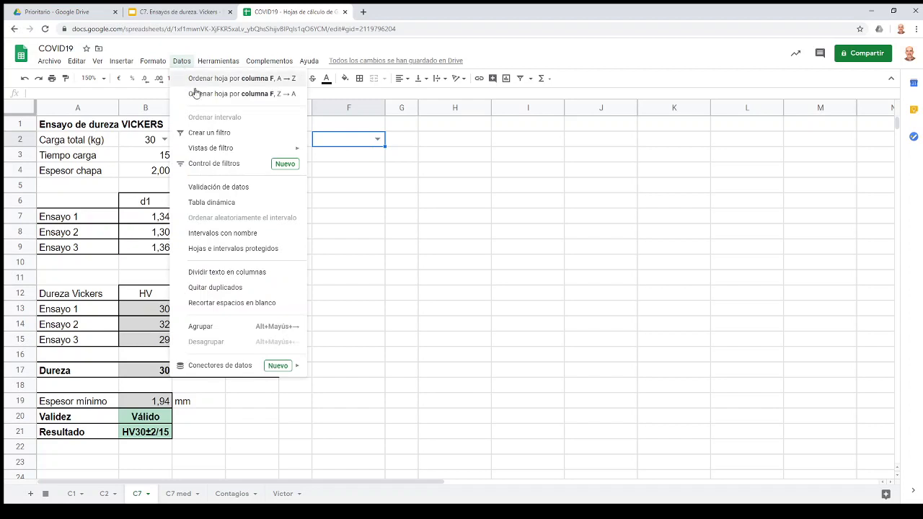
pyautogui.click(209, 188)
pyautogui.click(509, 347)
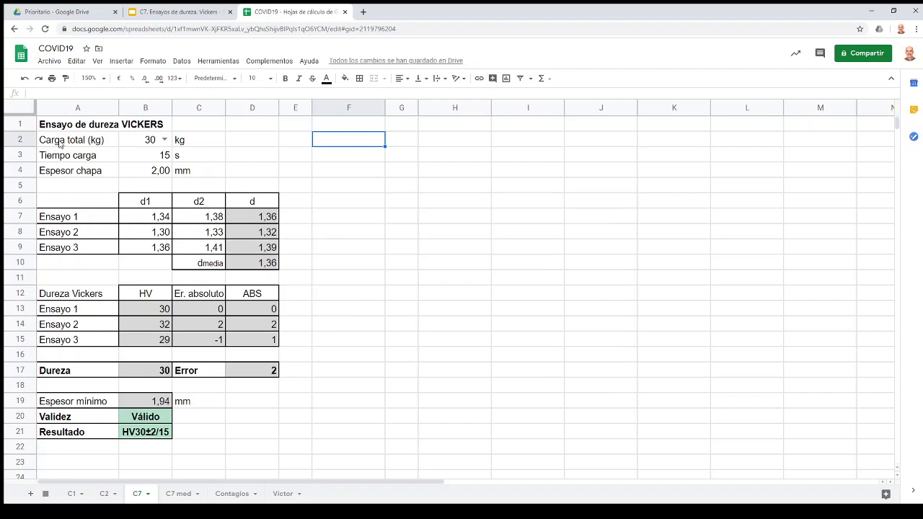
# Step: Set the sheet thickness (Espesor chapa) in cell B4 to 1 mm to test the validity check
pyautogui.moveTo(55, 127); pyautogui.dragTo(244, 442)
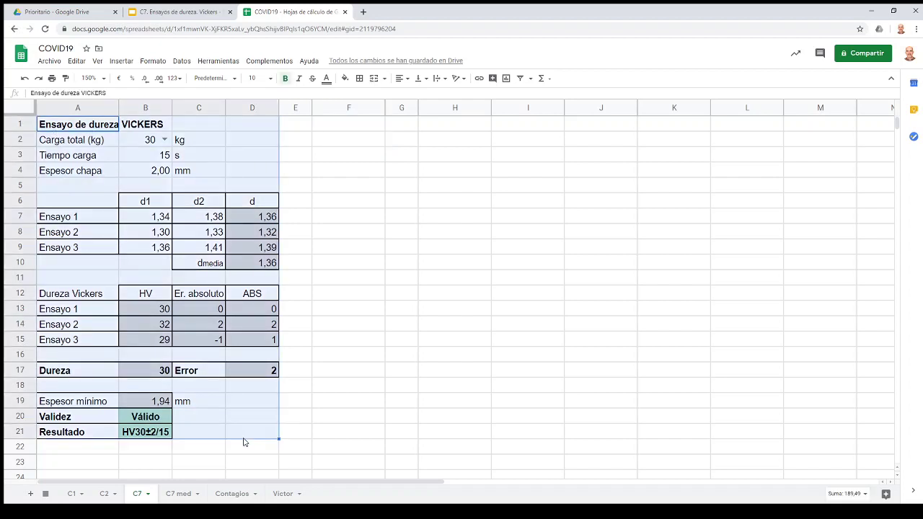
pyautogui.click(312, 313)
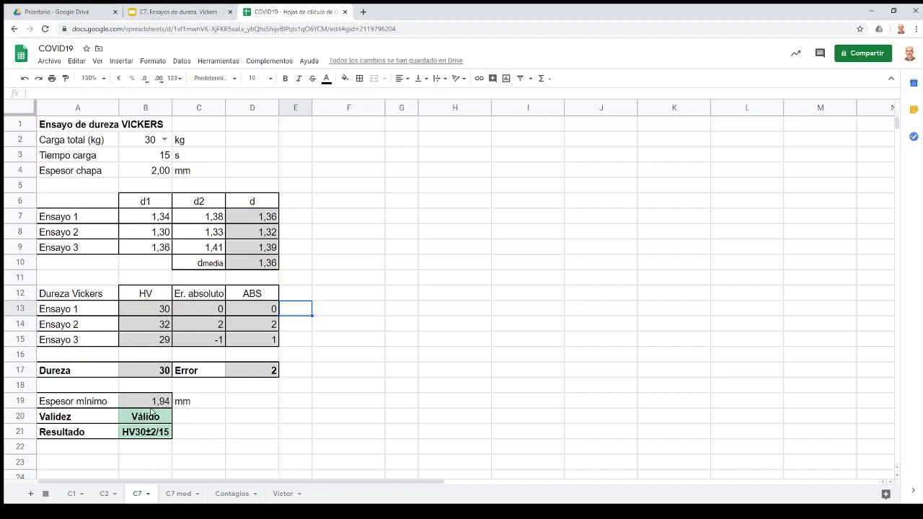
pyautogui.click(75, 404)
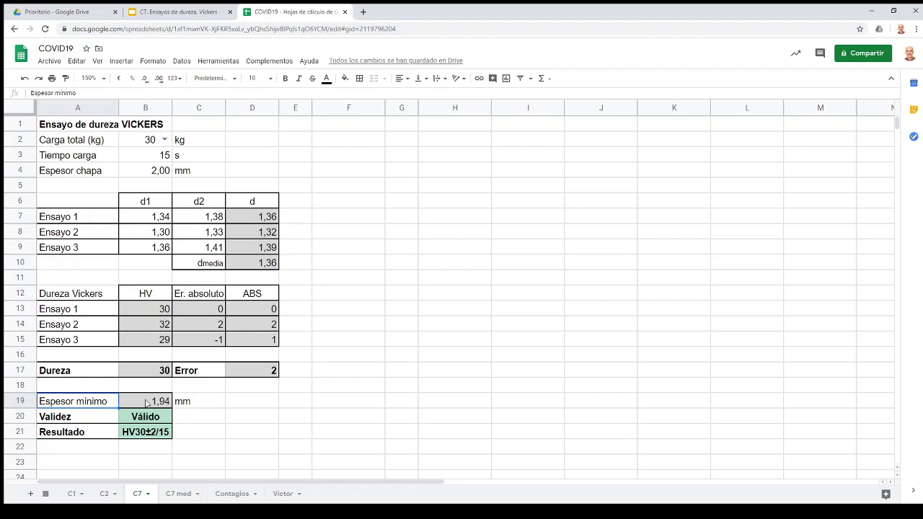
pyautogui.click(145, 172)
pyautogui.write('1')
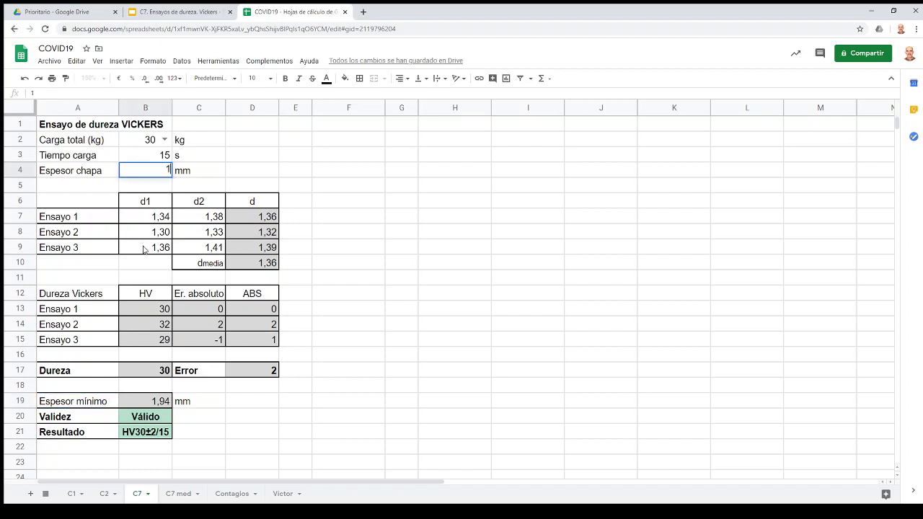
pyautogui.press('Return')
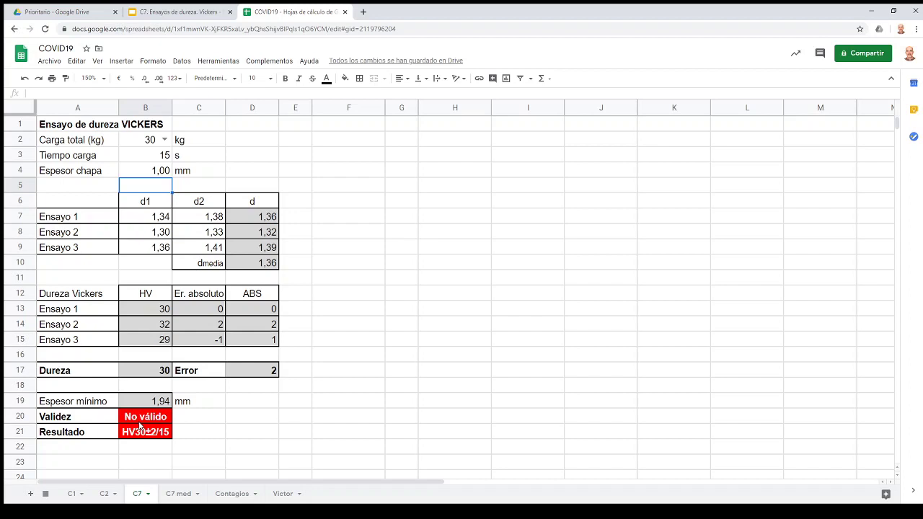
# Step: Set the sheet thickness in cell B4 back to 2 mm
pyautogui.click(156, 170)
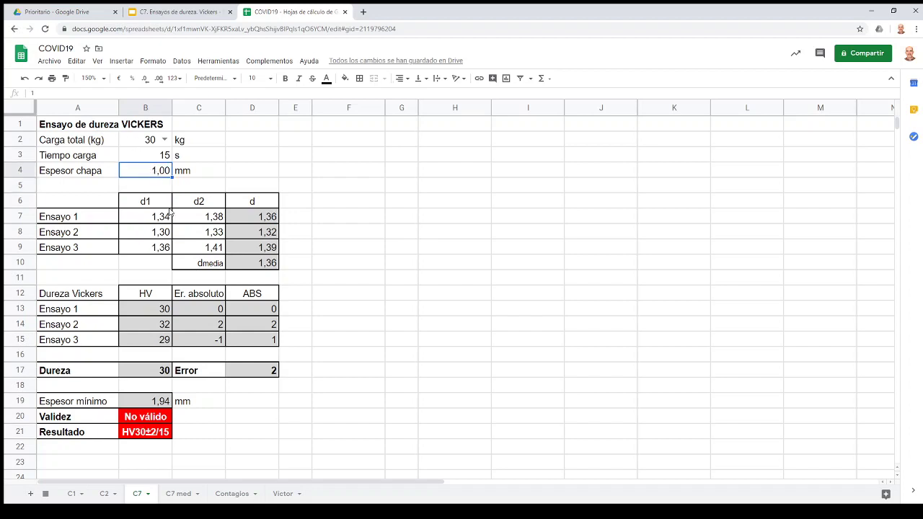
pyautogui.write('2')
pyautogui.press('Return')
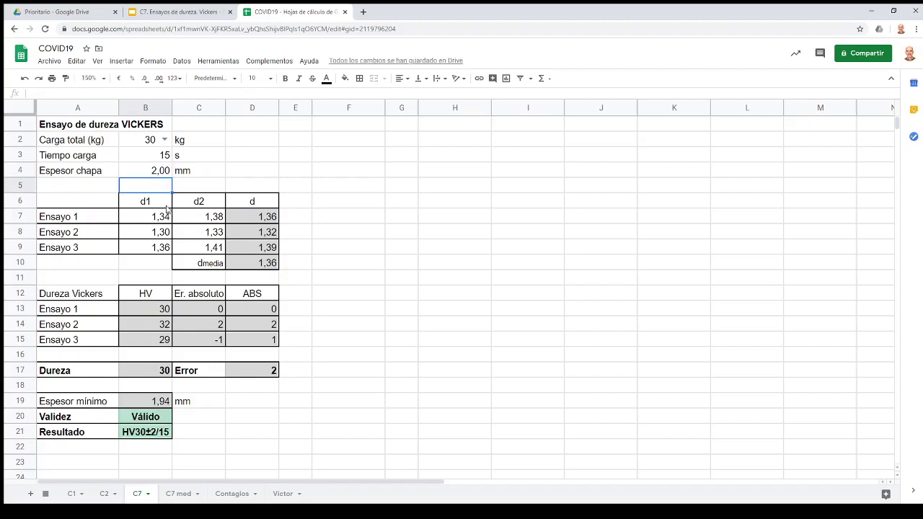
# Step: Set Espesor chapa to 1 mm again and point out the Validez and Resultado rows
pyautogui.click(137, 175)
pyautogui.write('1')
pyautogui.press('Return')
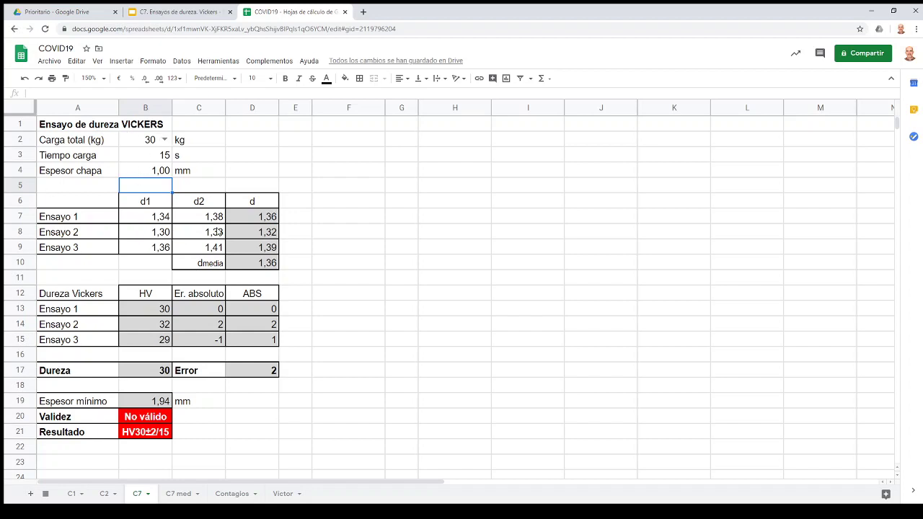
pyautogui.click(145, 268)
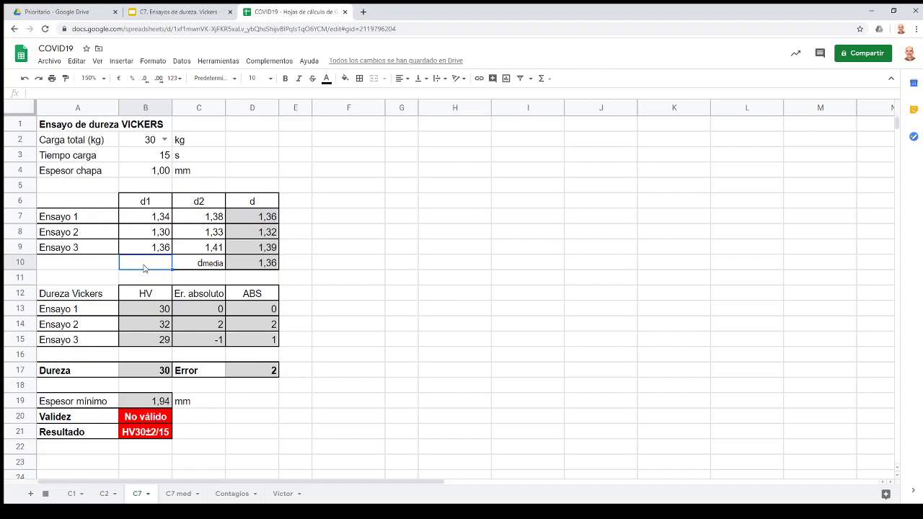
pyautogui.moveTo(73, 420); pyautogui.dragTo(73, 436)
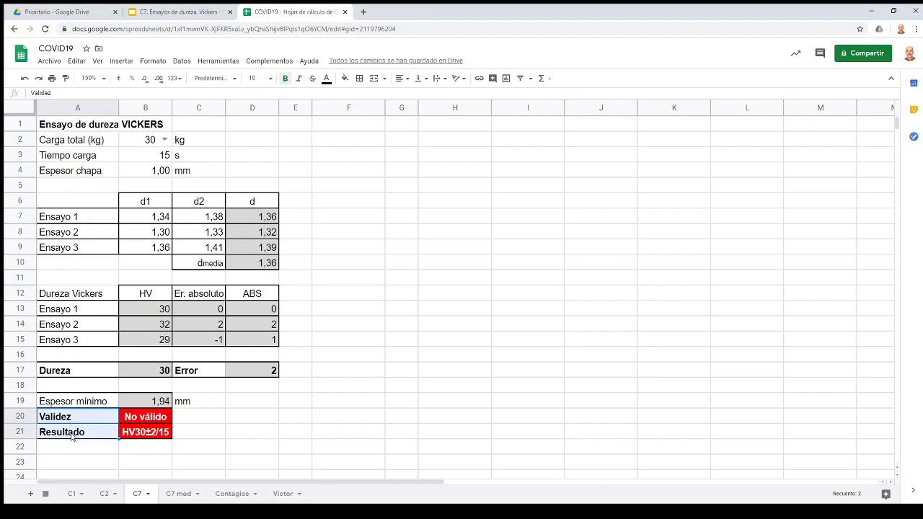
pyautogui.click(77, 423)
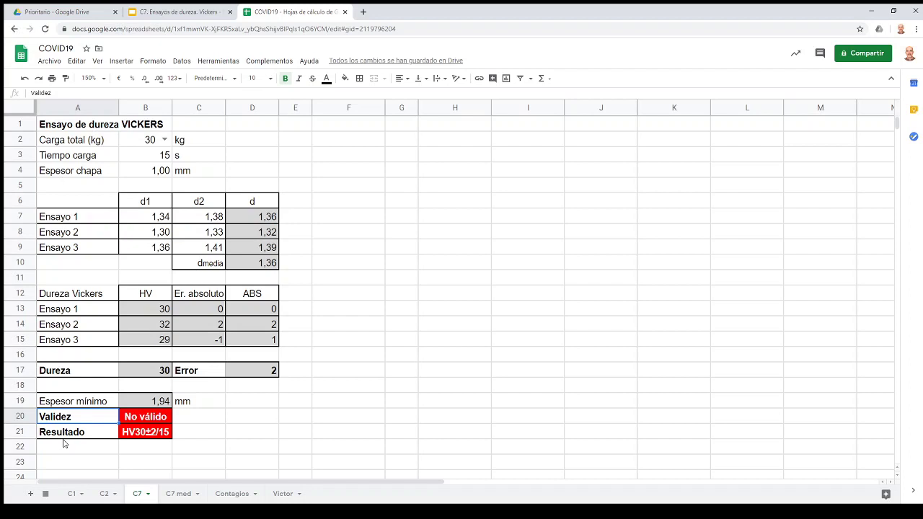
# Step: Restore the Espesor chapa value in cell B4 to 2 mm
pyautogui.click(157, 173)
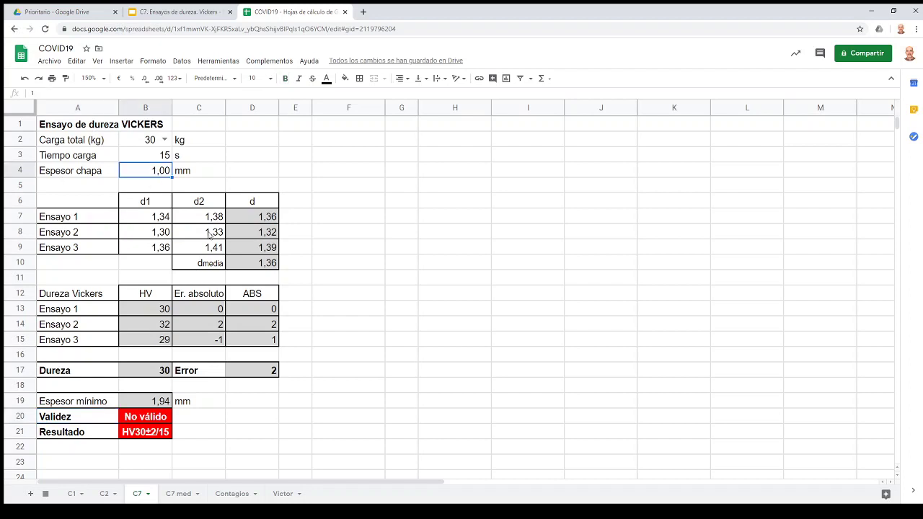
pyautogui.write('2')
pyautogui.press('Return')
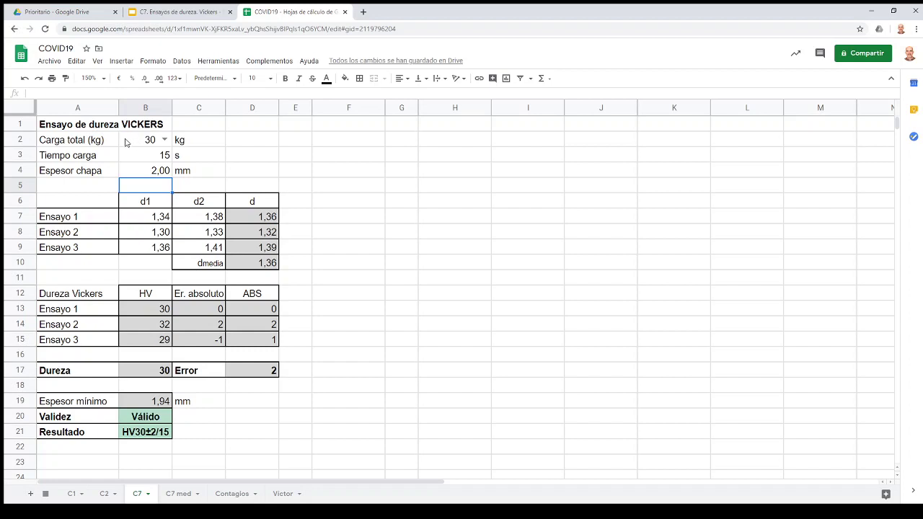
# Step: Examine the input data: total load, load time, sheet thickness, and the d1 and d2 readings of the three tests
pyautogui.click(99, 142)
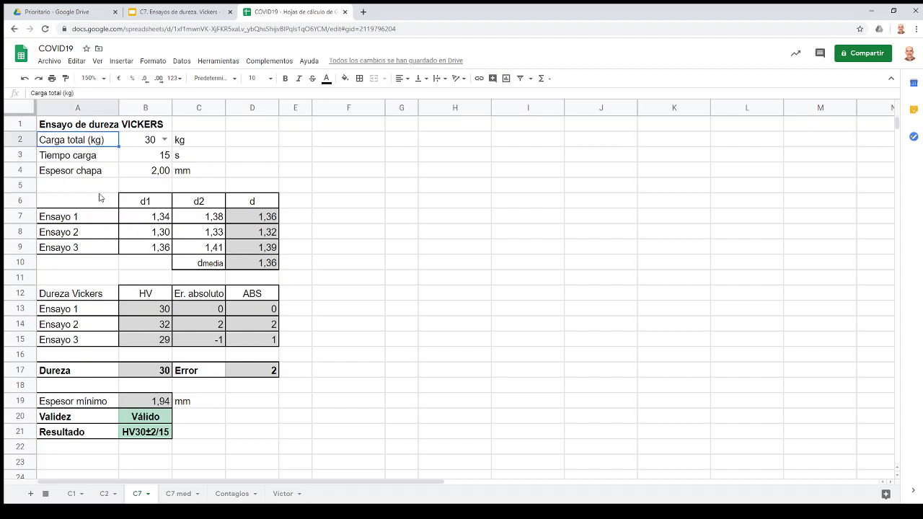
pyautogui.press('Down')
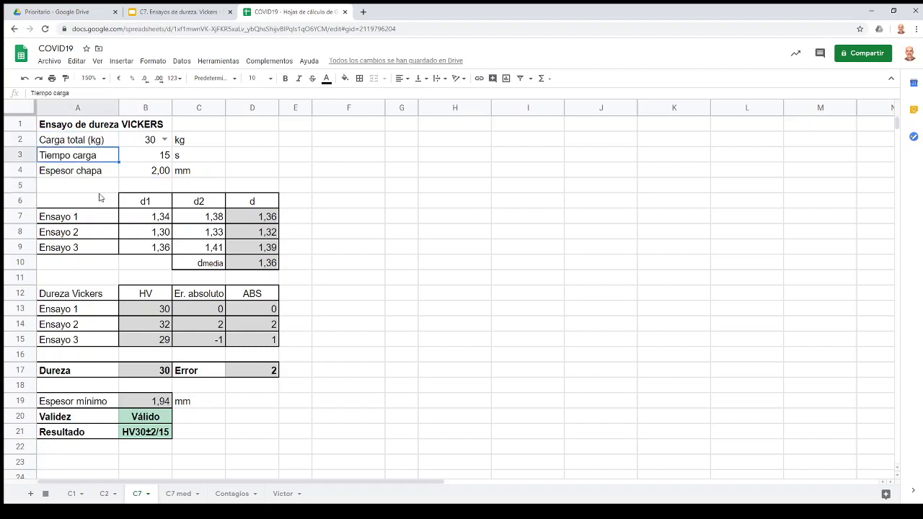
pyautogui.press('Down')
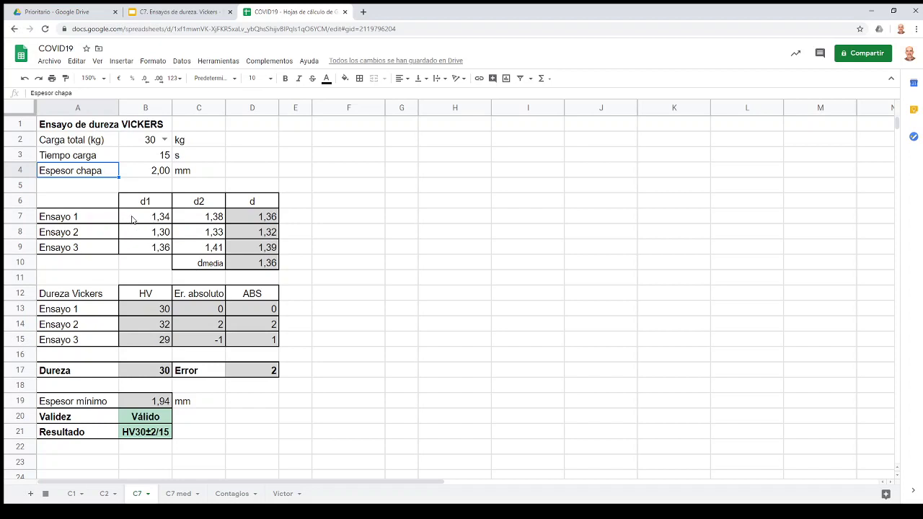
pyautogui.moveTo(132, 220); pyautogui.dragTo(196, 250)
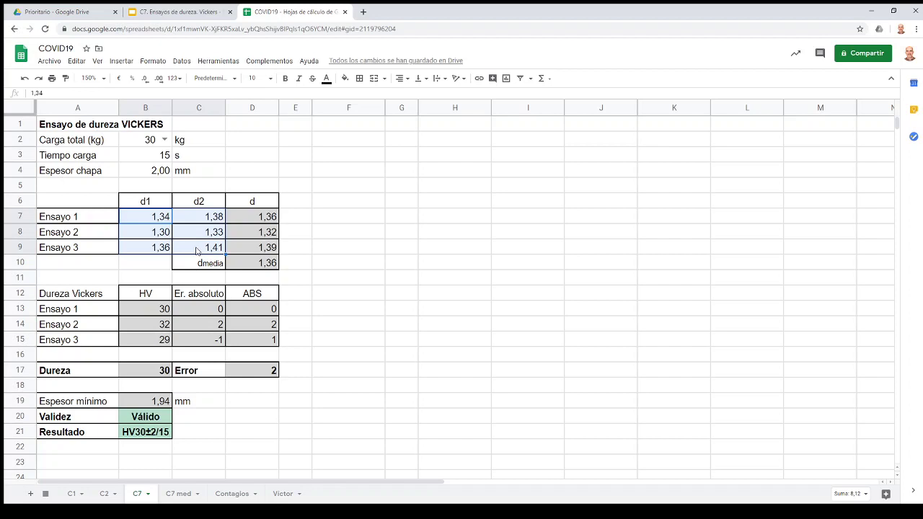
pyautogui.press('Right')
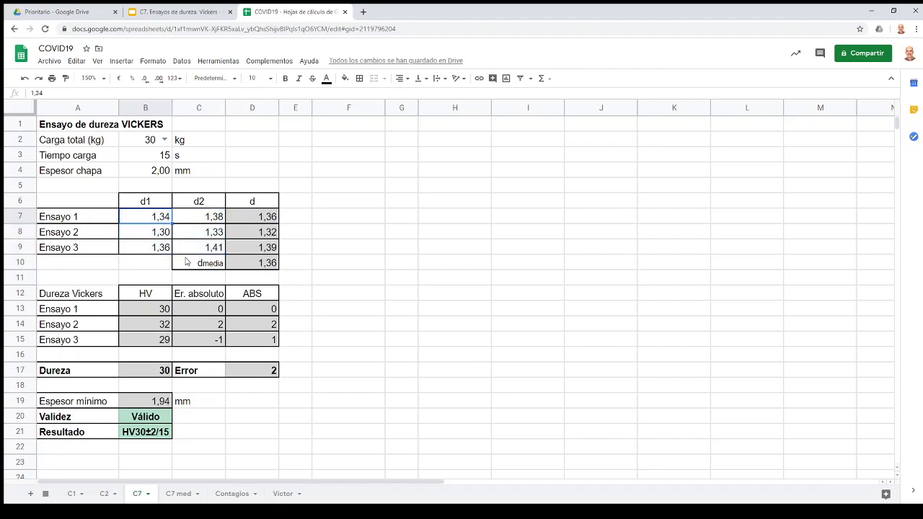
pyautogui.moveTo(62, 219); pyautogui.dragTo(184, 216)
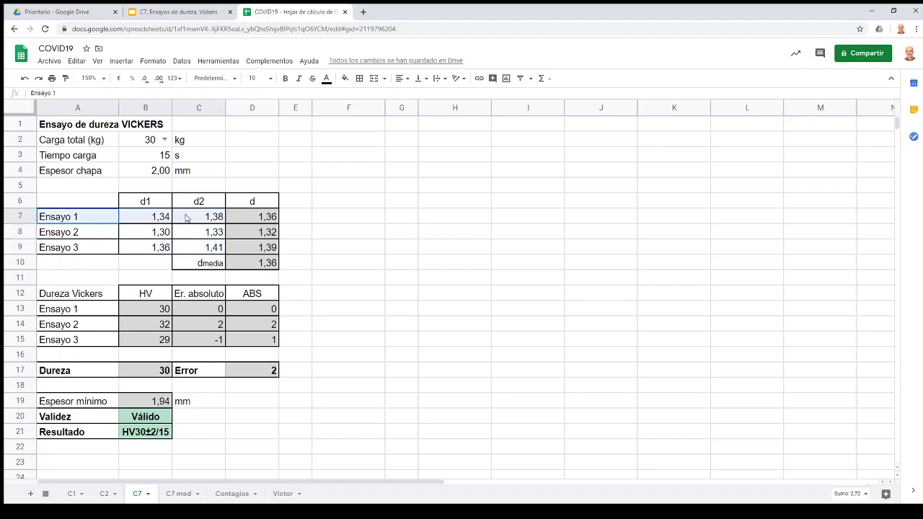
pyautogui.moveTo(60, 232); pyautogui.dragTo(206, 235)
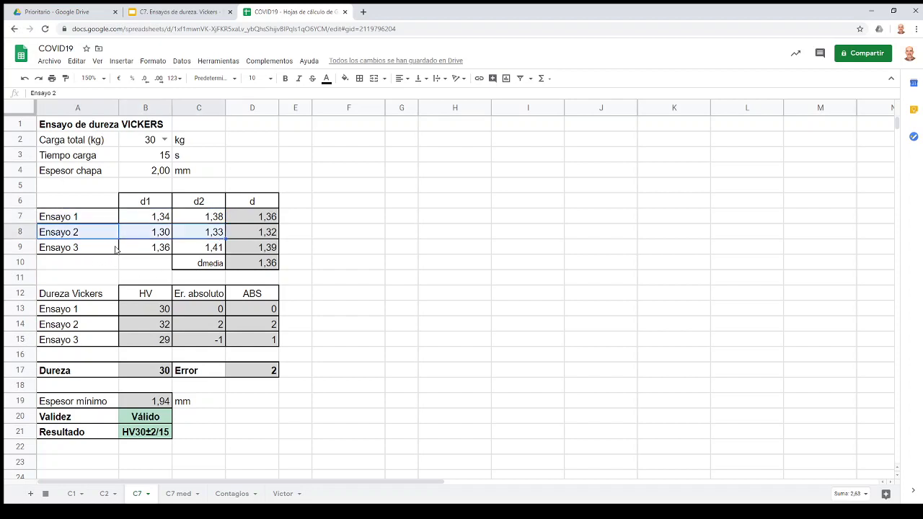
pyautogui.moveTo(116, 248); pyautogui.dragTo(207, 250)
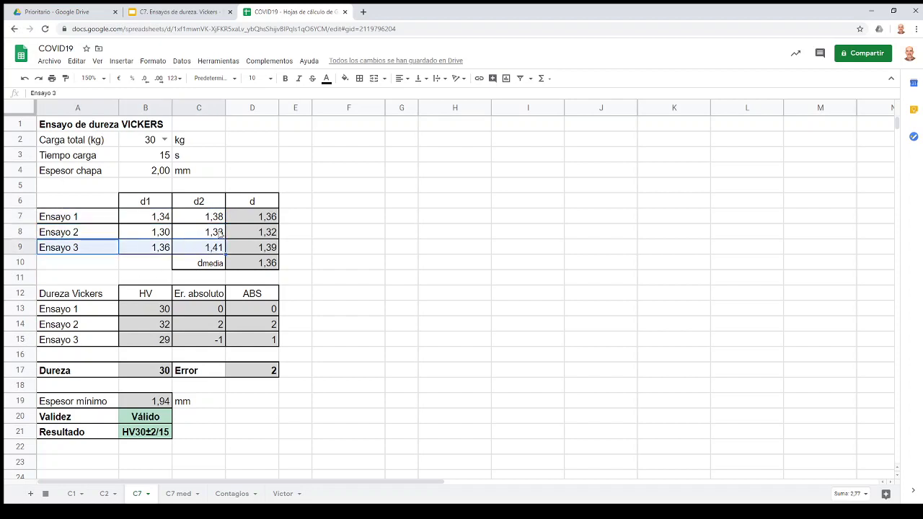
# Step: Examine the mean diagonal formula in D10, the Espesor mínimo row, and the Ensayo 2 and Ensayo 3 rows
pyautogui.click(245, 182)
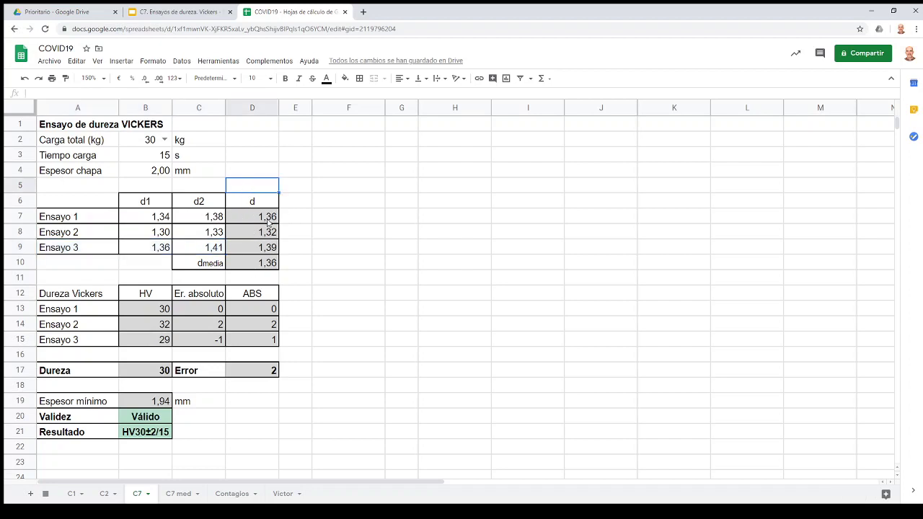
pyautogui.click(267, 264)
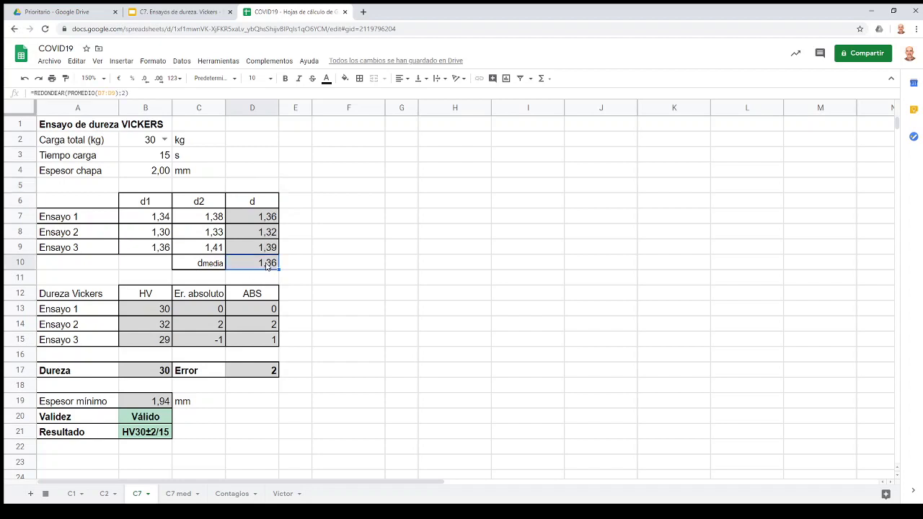
pyautogui.click(301, 266)
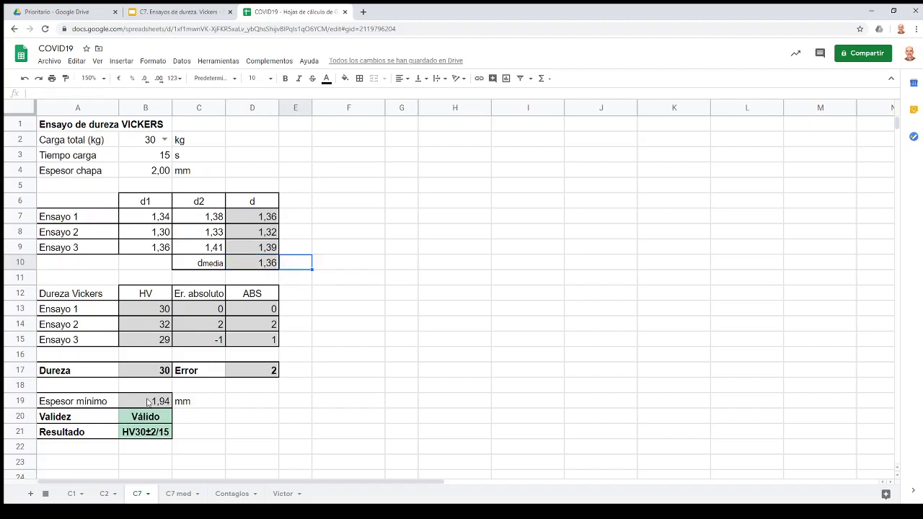
pyautogui.click(105, 403)
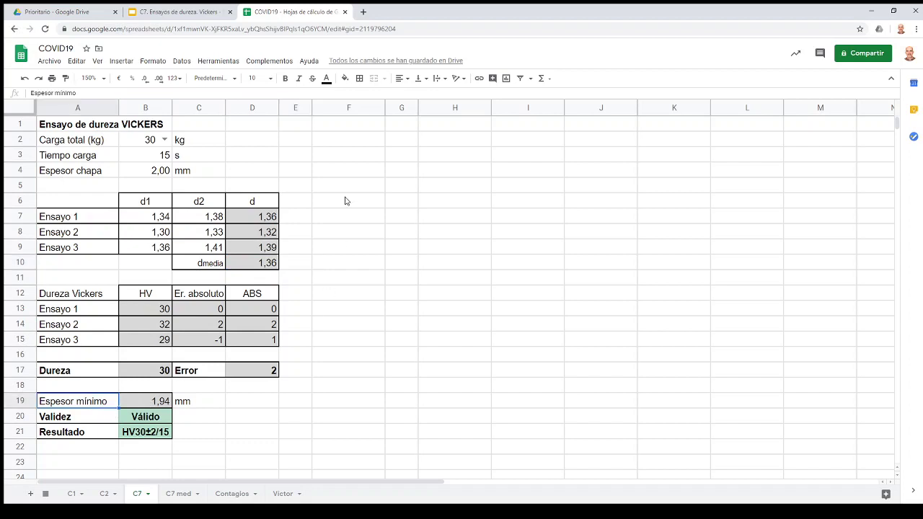
pyautogui.click(297, 218)
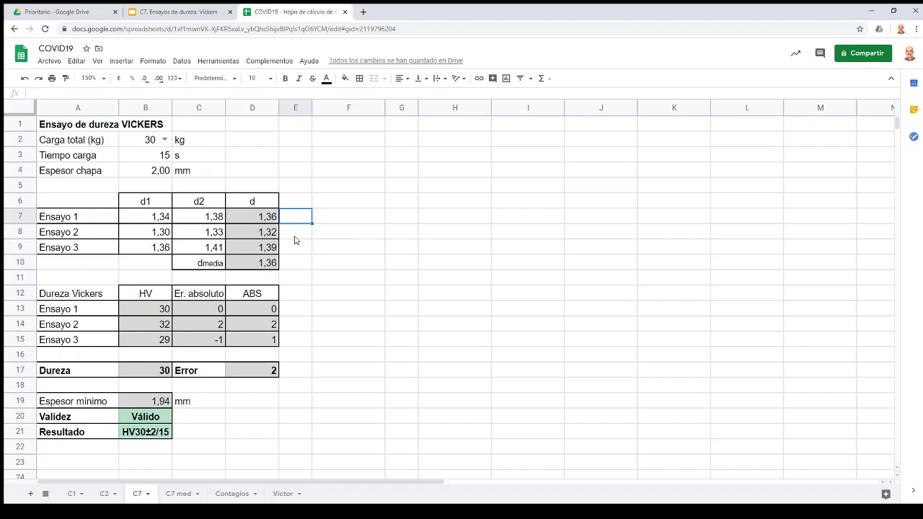
pyautogui.click(102, 232)
pyautogui.click(101, 248)
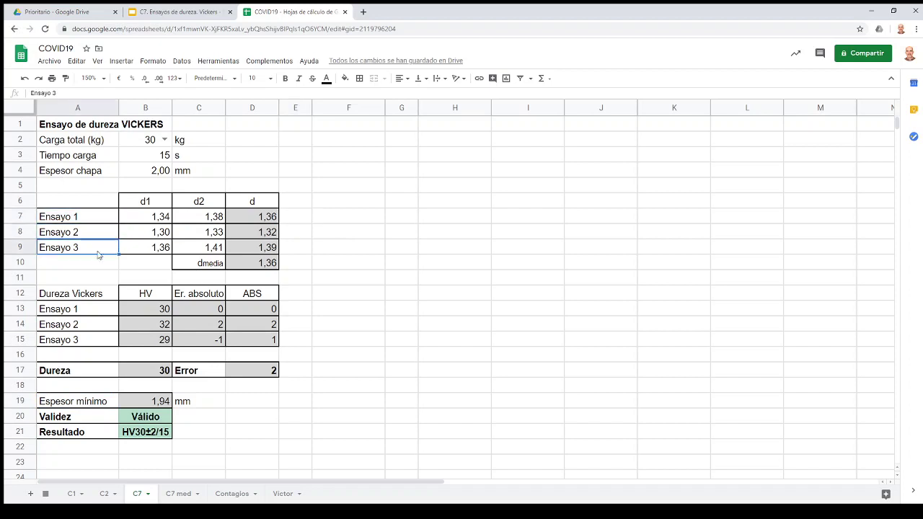
# Step: Switch to the Google Slides presentation, review the HV formula on slide 2, "Vickers. Recordatorio", and return to the COVID19 spreadsheet
pyautogui.click(148, 12)
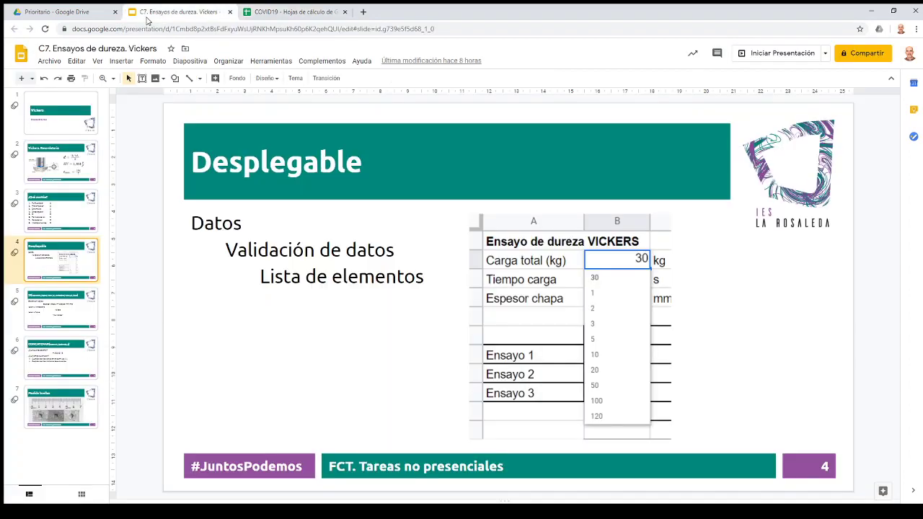
pyautogui.click(50, 176)
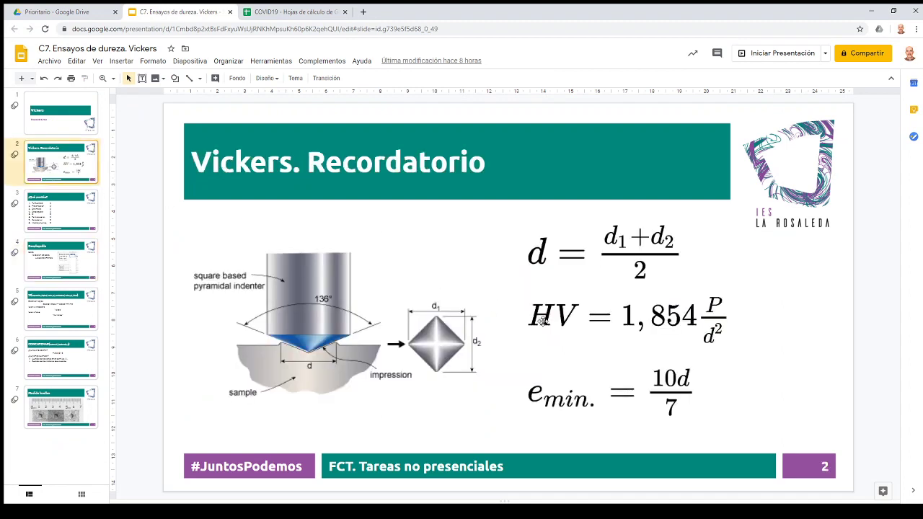
pyautogui.click(600, 325)
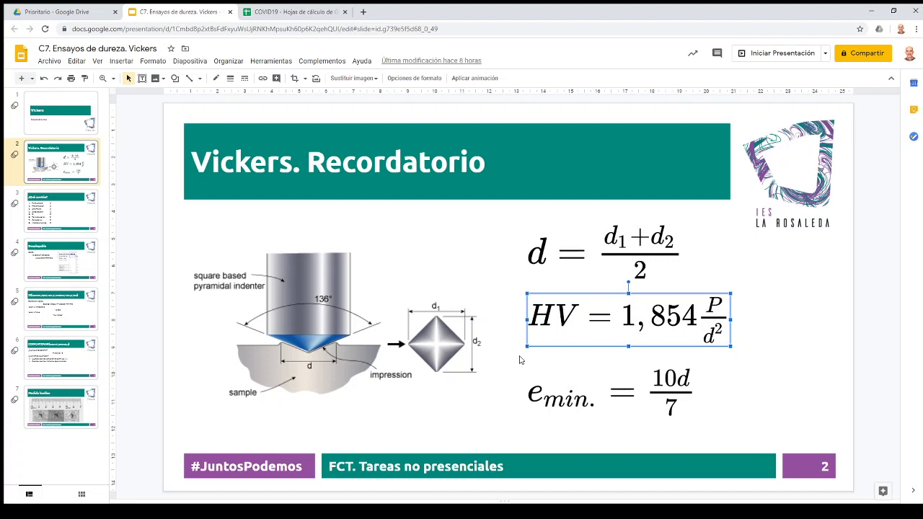
pyautogui.click(308, 16)
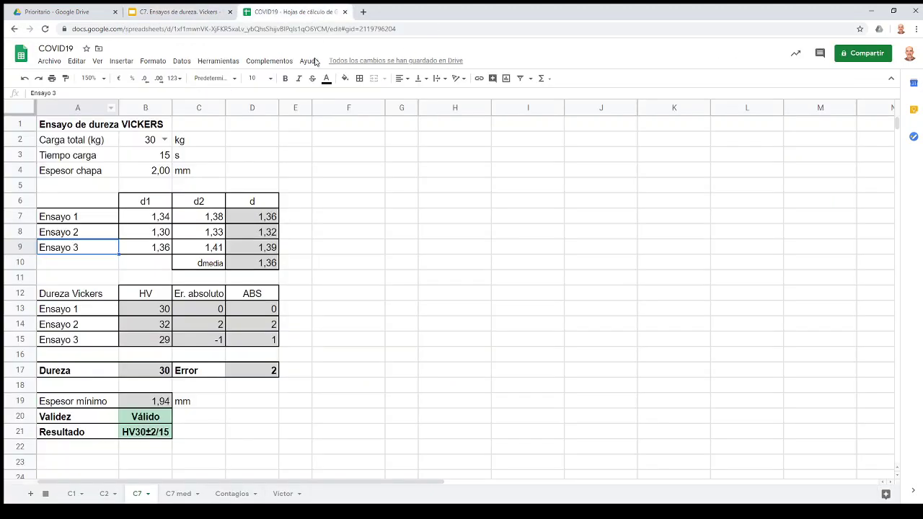
# Step: Examine the Dureza Vickers table's Ensayo rows and its HV, Er. absoluto and ABS columns, plus the Dureza and Error cells in row 17
pyautogui.click(87, 310)
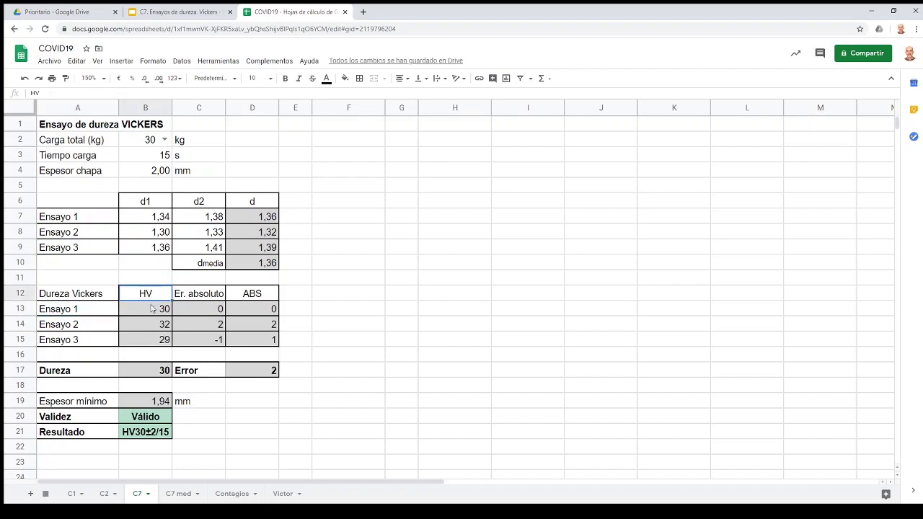
pyautogui.click(106, 326)
pyautogui.click(106, 339)
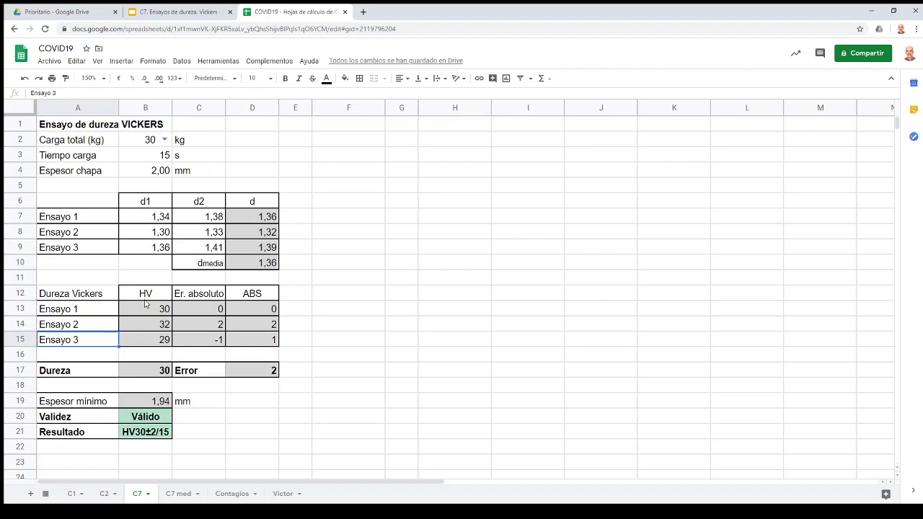
pyautogui.click(181, 296)
pyautogui.click(248, 295)
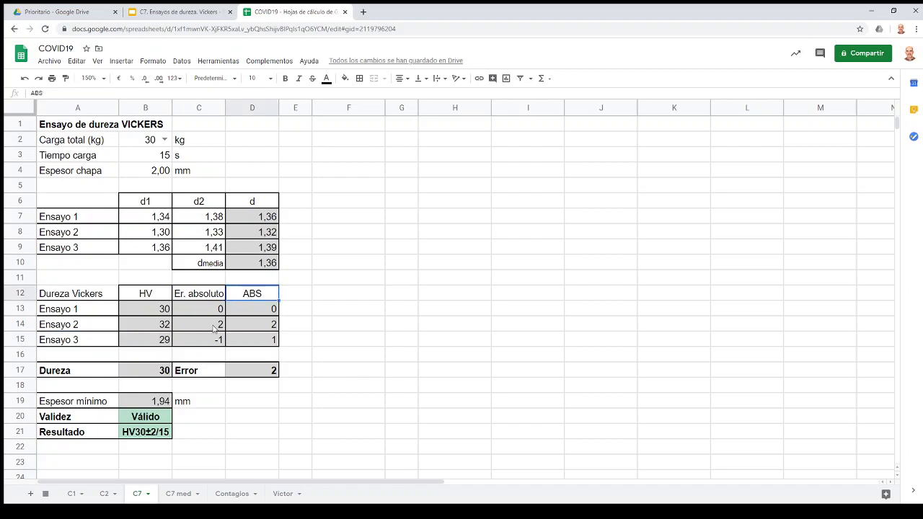
pyautogui.click(74, 375)
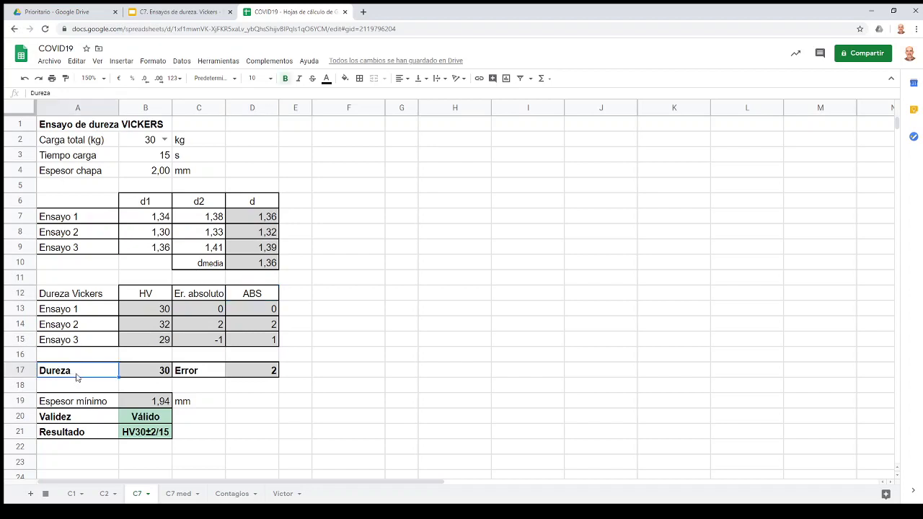
pyautogui.click(200, 375)
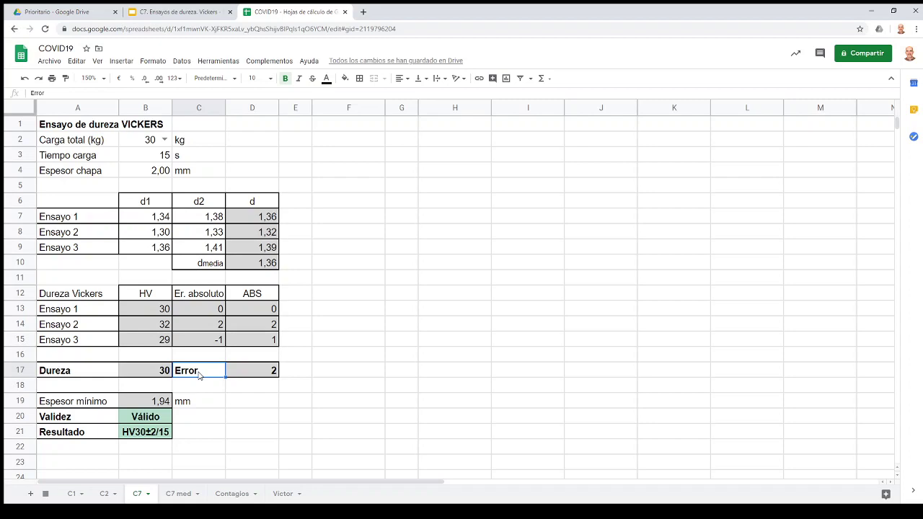
# Step: Switch to the Google Slides presentation and start presenting from slide 5, which covers the SI function
pyautogui.click(199, 14)
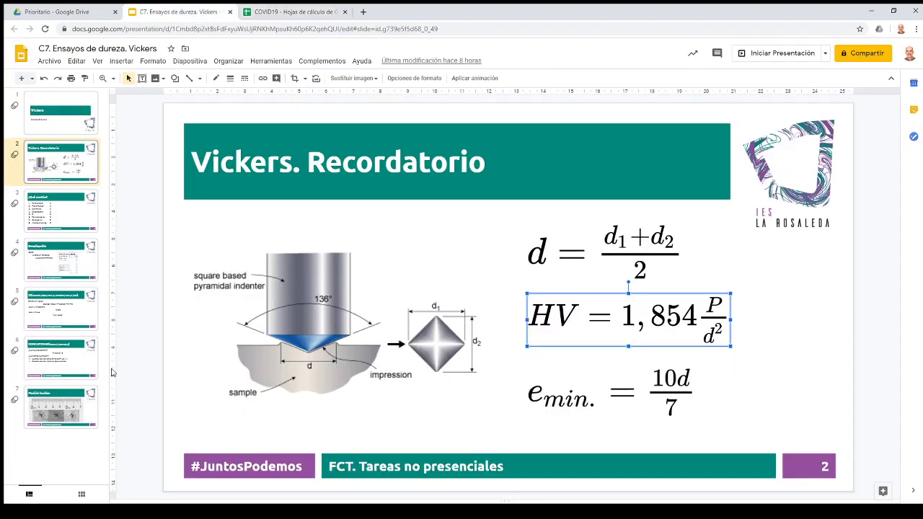
pyautogui.click(52, 326)
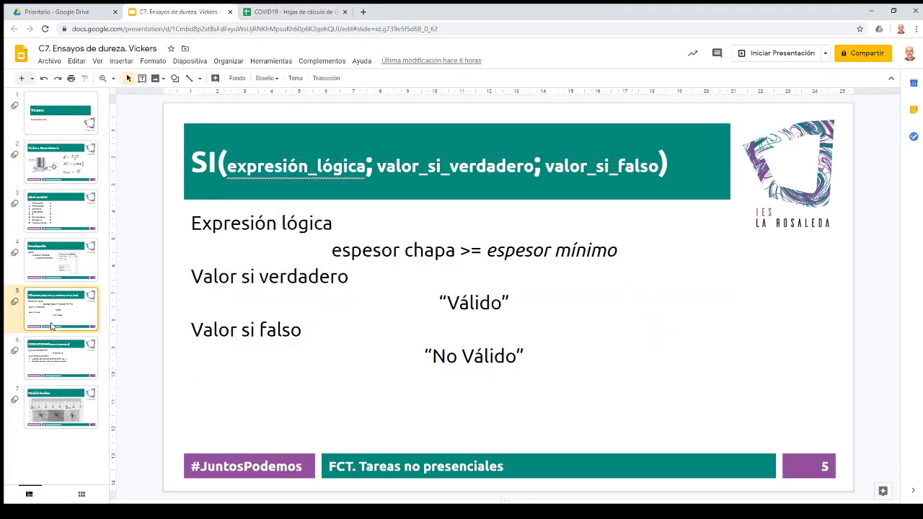
pyautogui.hotkey('ctrl', 'F5')
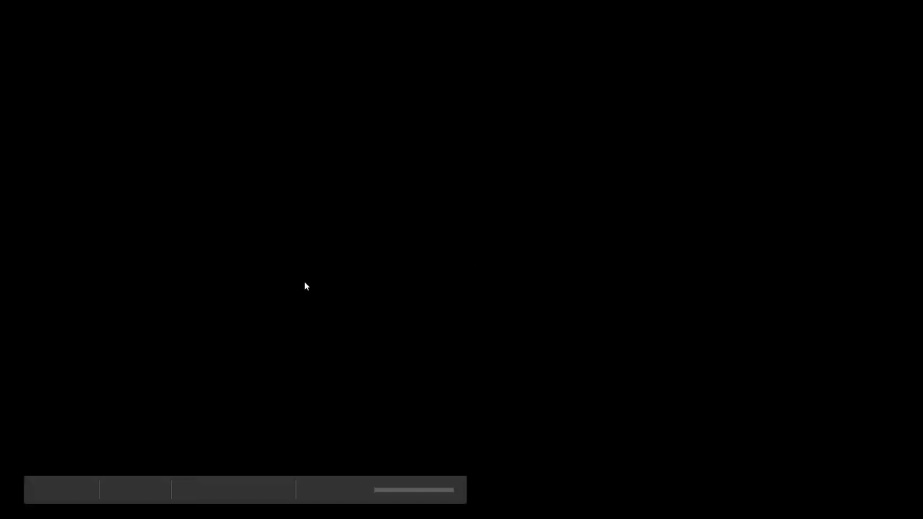